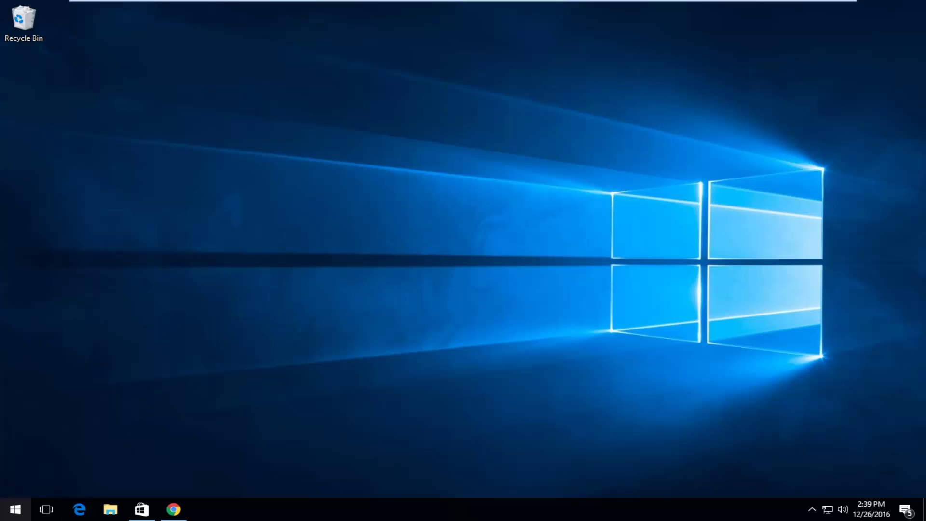
# Launch Windows Settings from the Start menu and open the Privacy section
pyautogui.click(6, 517)
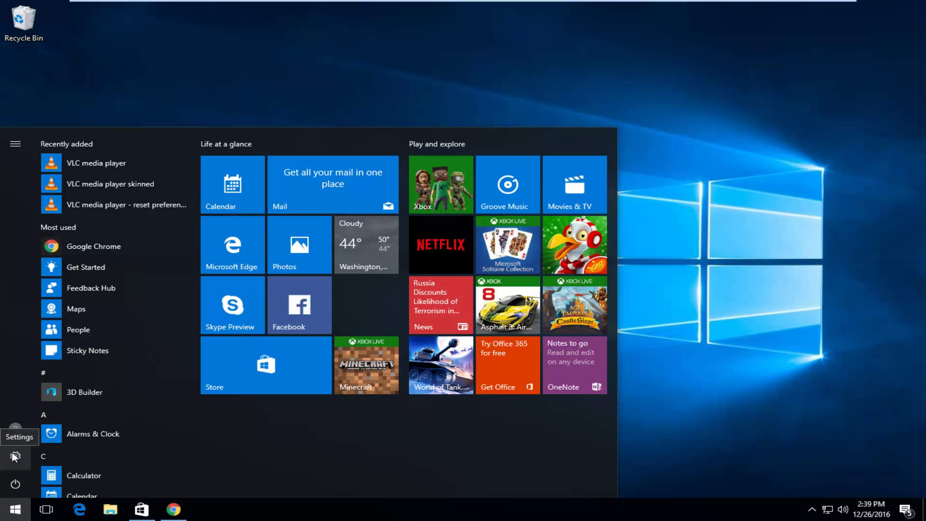
pyautogui.click(14, 457)
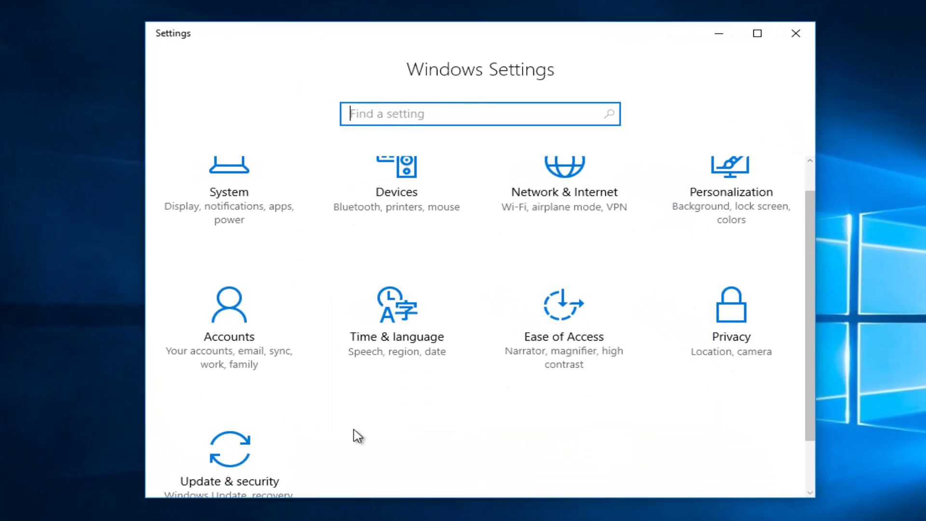
pyautogui.scroll(2, 354, 436)
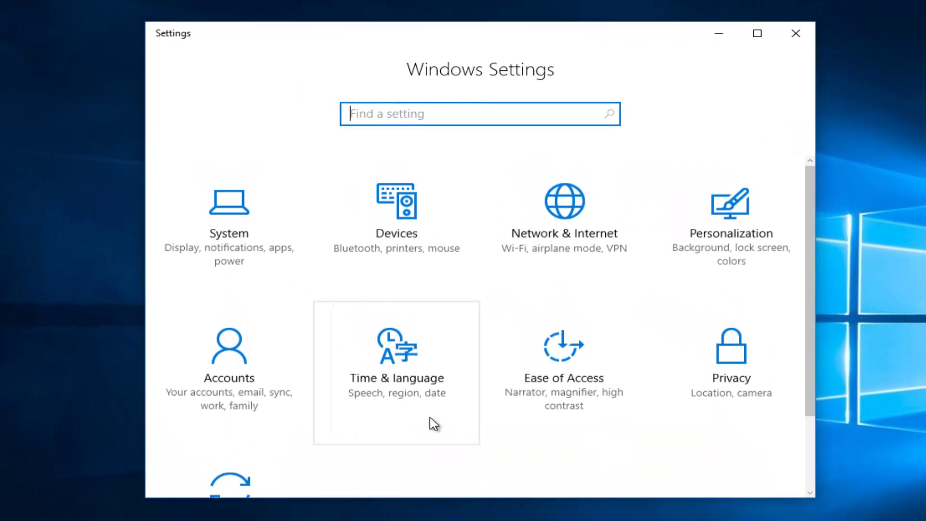
pyautogui.click(719, 393)
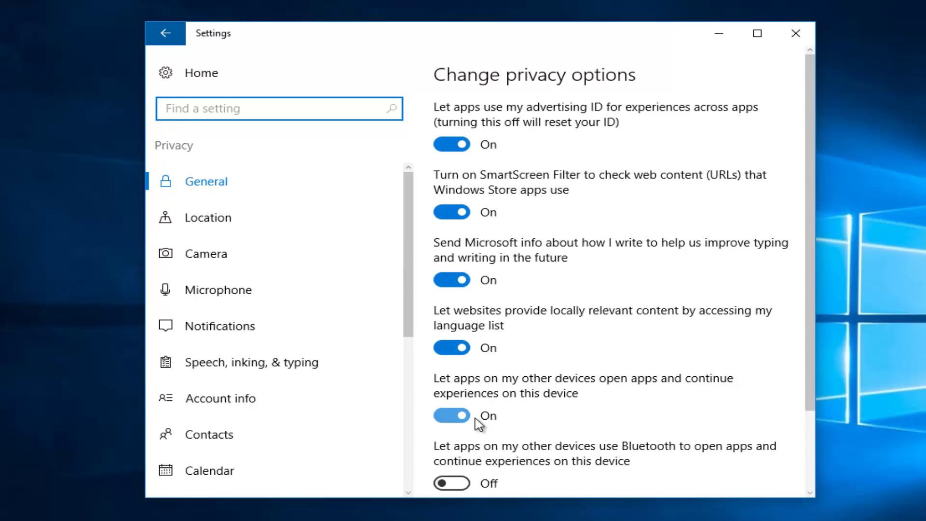
pyautogui.scroll(-1, 541, 317)
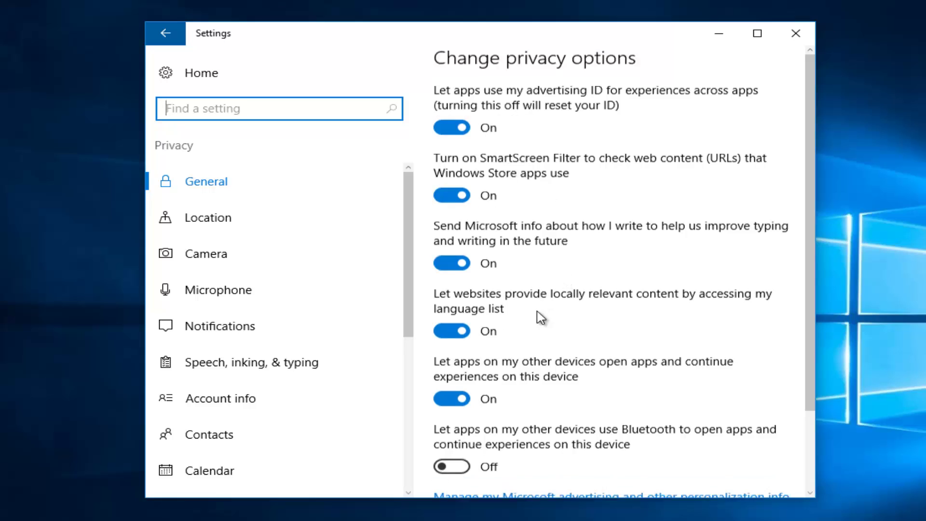
pyautogui.scroll(-2, 534, 314)
pyautogui.scroll(3, 531, 314)
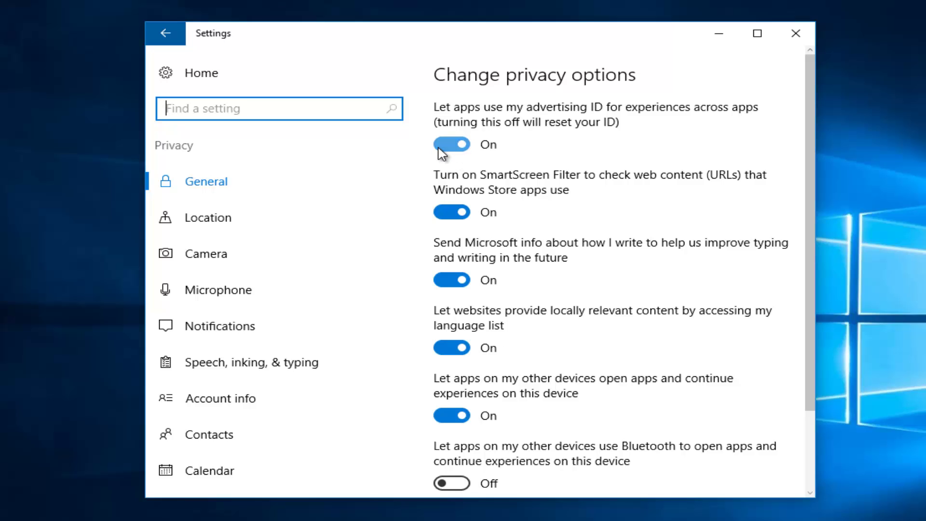
pyautogui.scroll(-2, 444, 236)
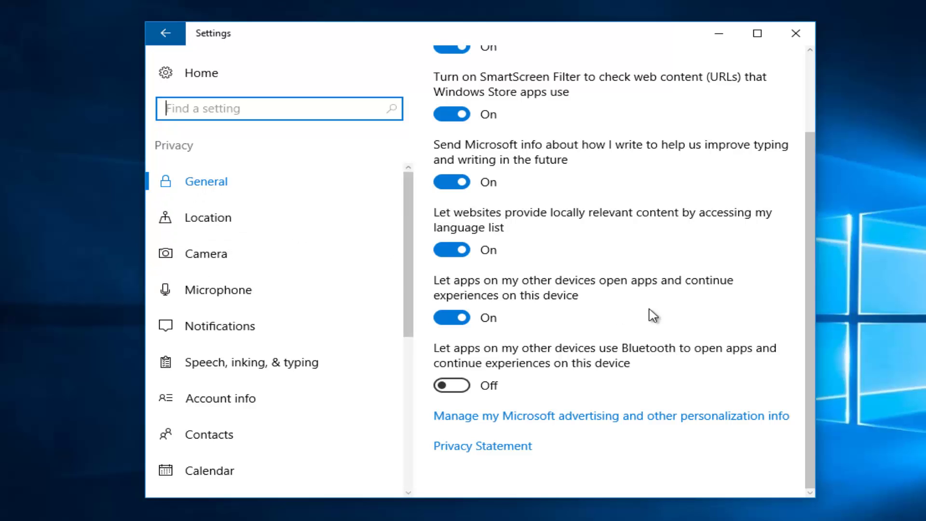
pyautogui.scroll(2, 649, 314)
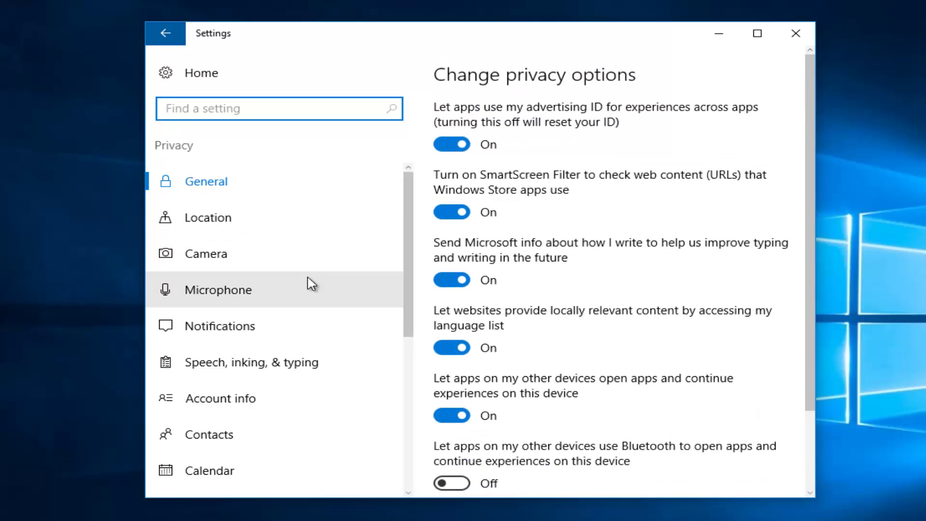
# Switch to the Location privacy page and scroll through its app list
pyautogui.click(237, 231)
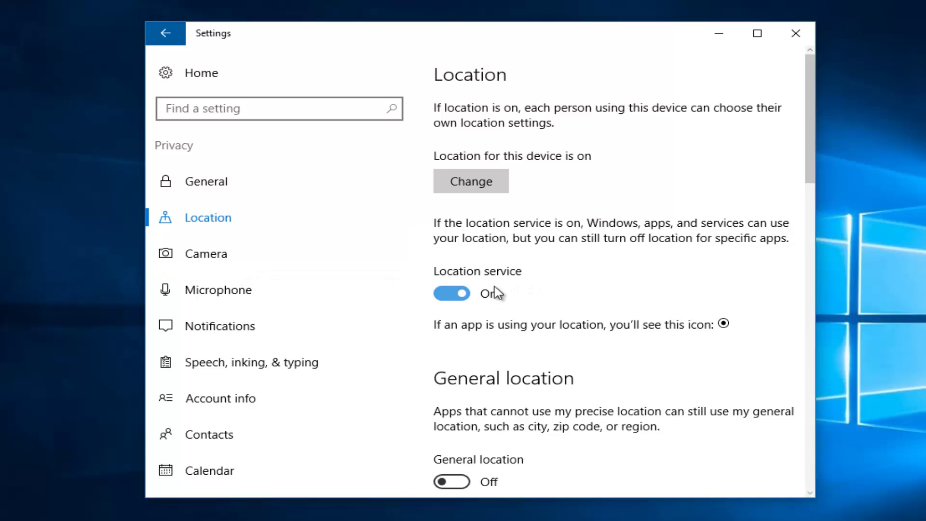
pyautogui.scroll(-15, 524, 215)
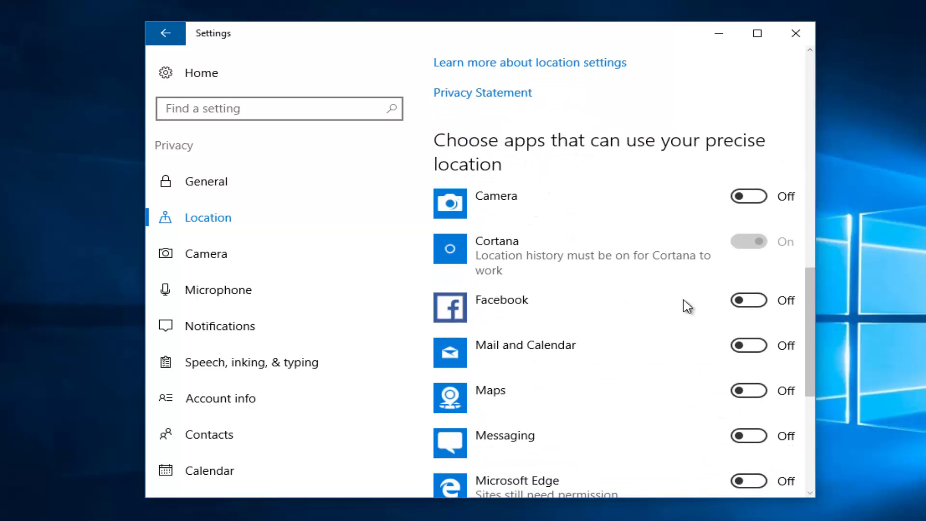
pyautogui.scroll(-3, 711, 320)
pyautogui.scroll(-4, 707, 329)
pyautogui.scroll(6, 703, 338)
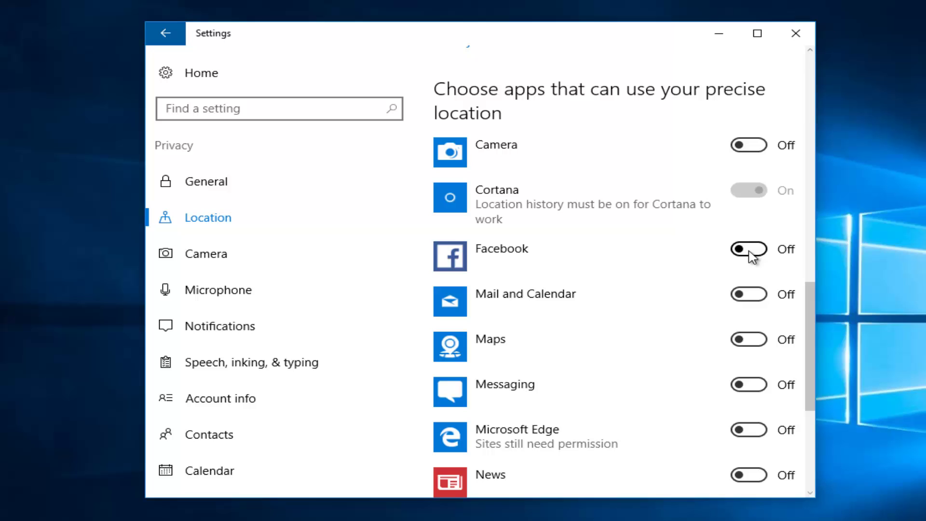
# Toggle Facebook's location access on and back off, then review the other apps
pyautogui.click(751, 251)
pyautogui.click(740, 249)
pyautogui.scroll(-5, 743, 268)
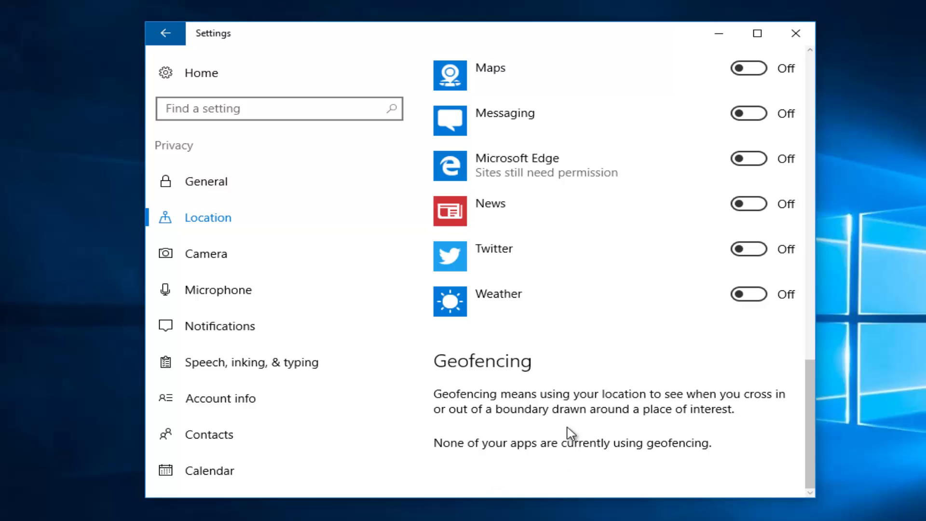
pyautogui.scroll(3, 572, 412)
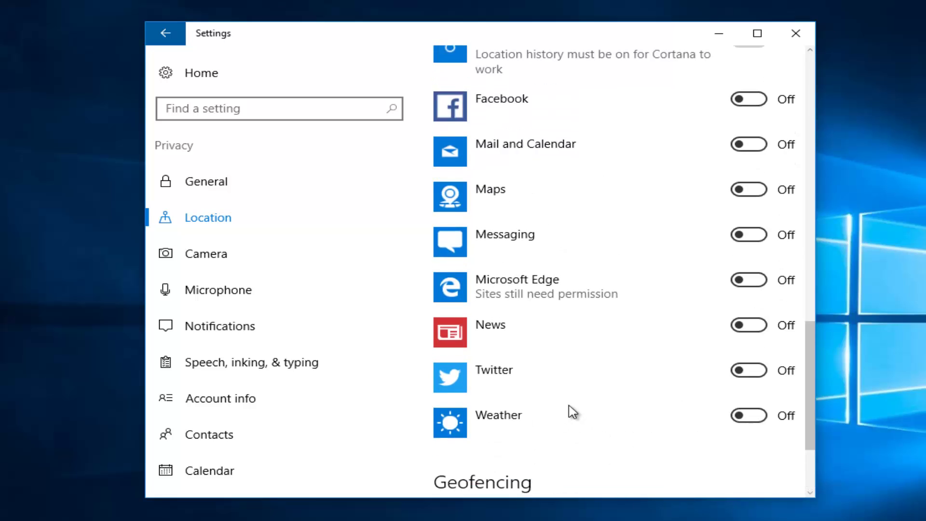
pyautogui.scroll(-3, 570, 411)
pyautogui.scroll(5, 542, 441)
pyautogui.scroll(10, 551, 395)
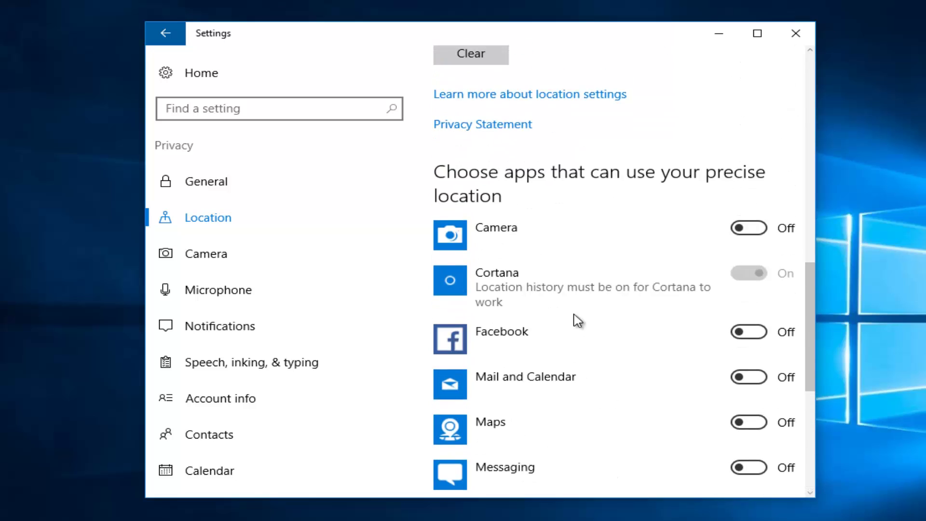
# Scroll through the Location page to review the Location service and General location switches
pyautogui.scroll(-3, 562, 313)
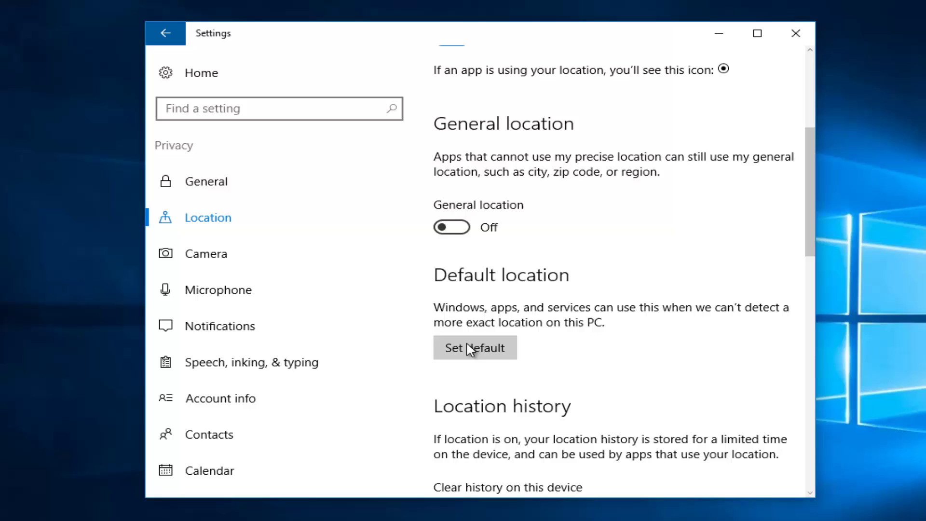
pyautogui.scroll(-2, 472, 314)
pyautogui.scroll(-1, 471, 317)
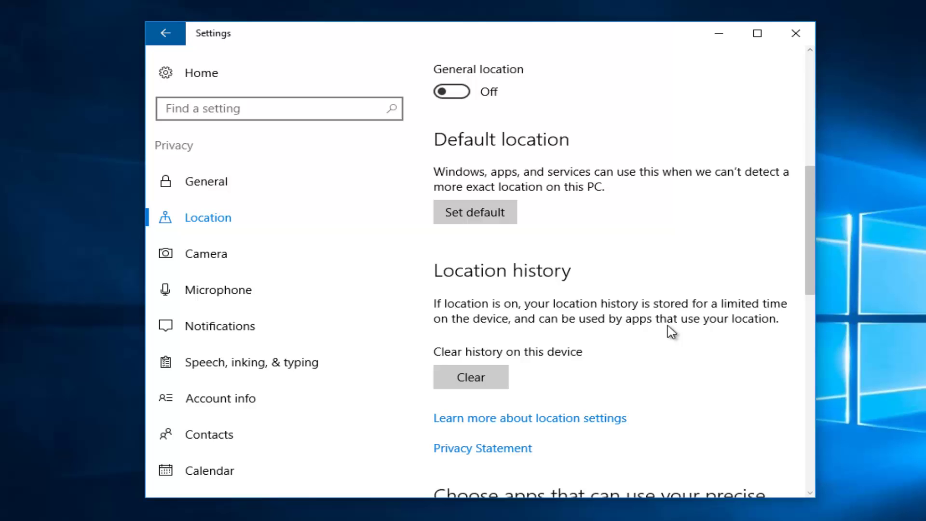
pyautogui.scroll(-4, 635, 327)
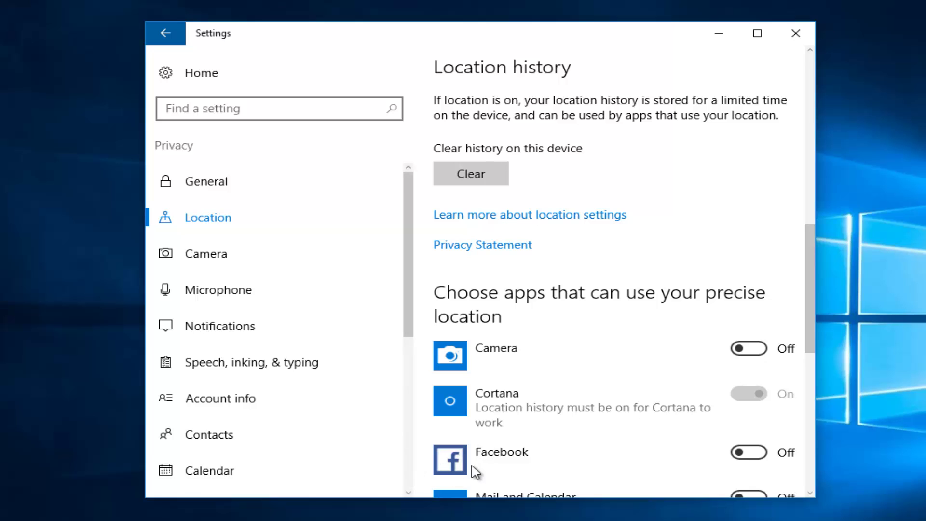
pyautogui.scroll(5, 474, 467)
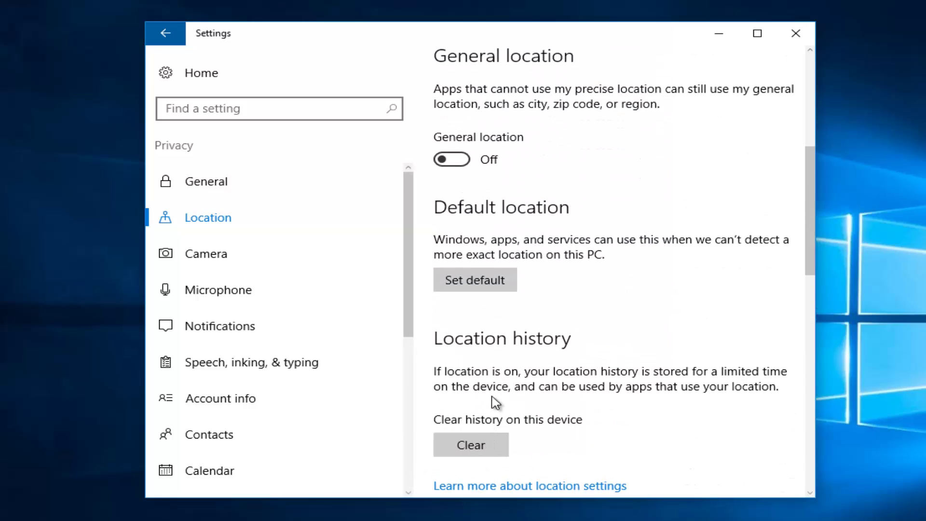
pyautogui.scroll(-8, 532, 362)
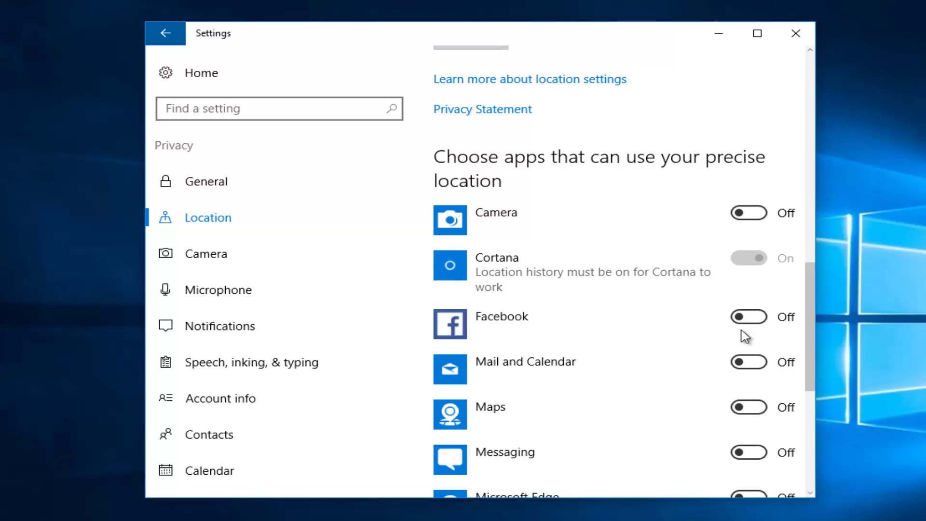
pyautogui.scroll(8, 517, 234)
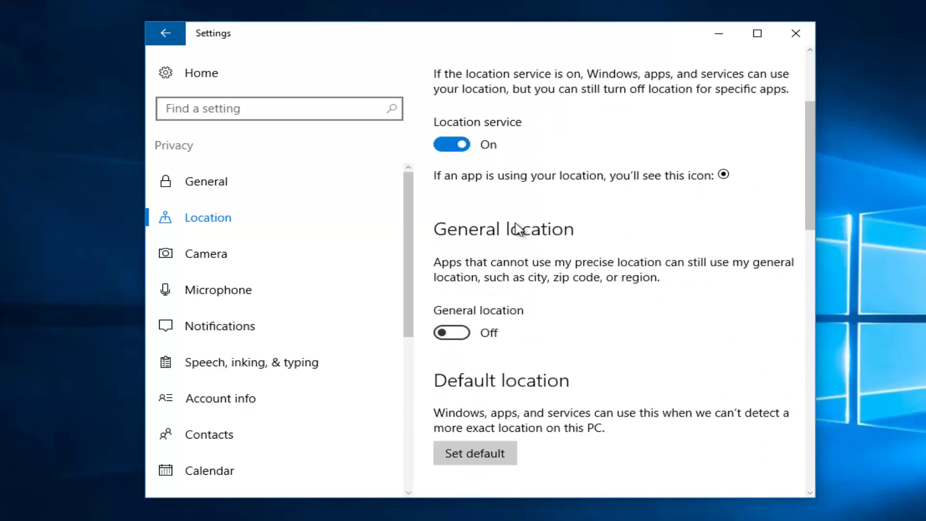
# On the Camera privacy page, review the app list and toggle 'Let apps use my camera' off and on
pyautogui.click(197, 271)
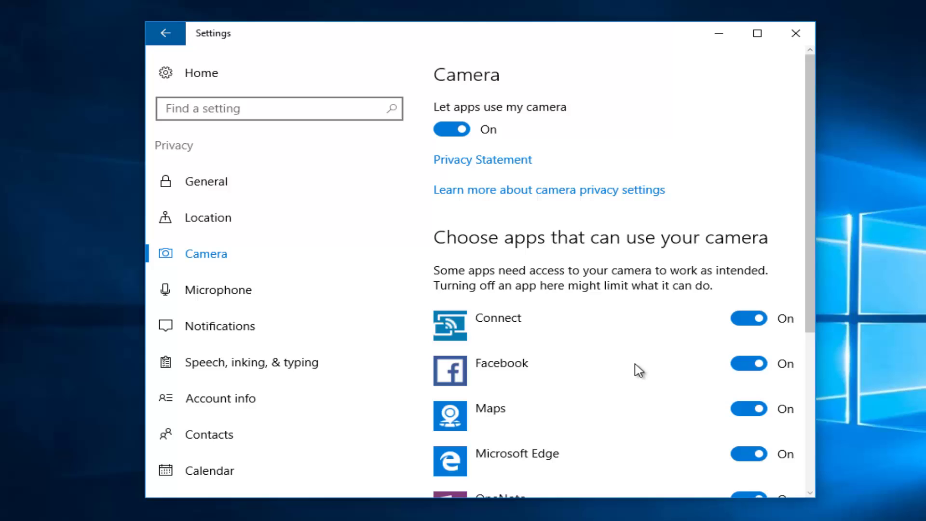
pyautogui.scroll(-5, 632, 368)
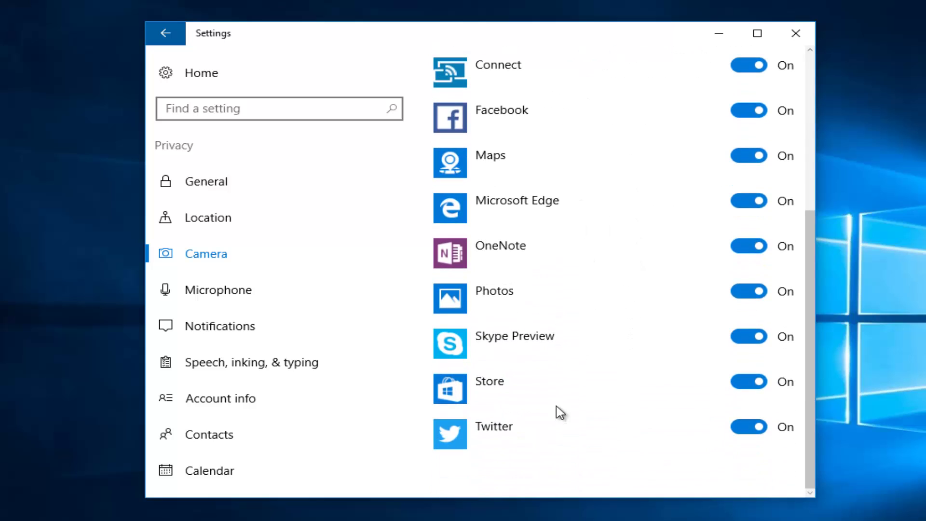
pyautogui.scroll(4, 622, 446)
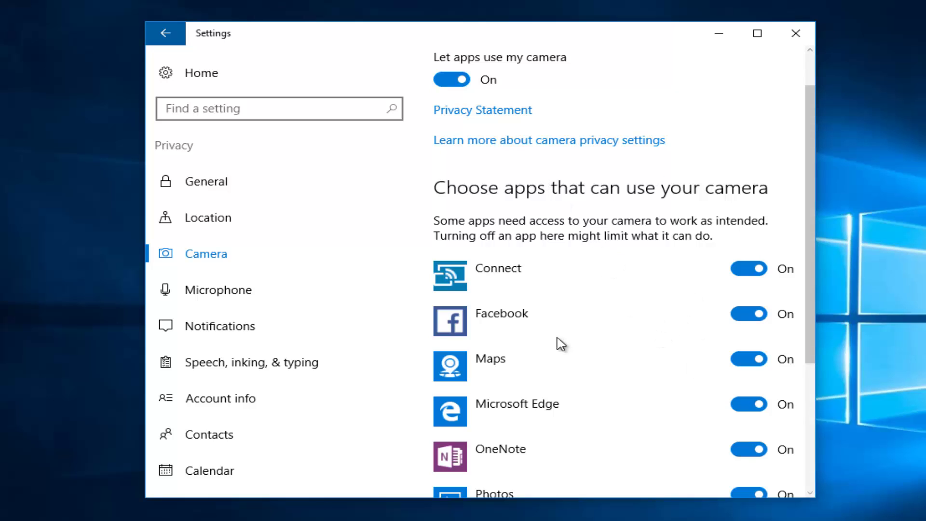
pyautogui.scroll(-2, 558, 343)
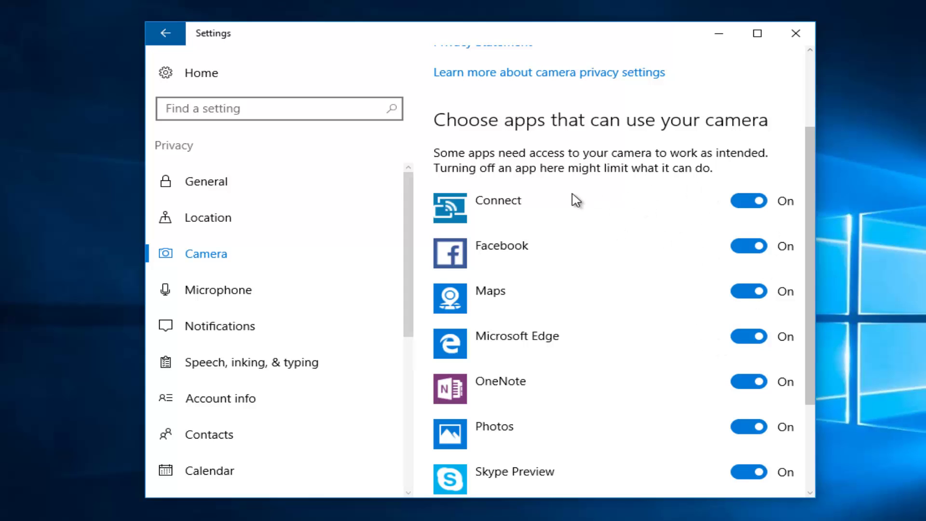
pyautogui.scroll(-1, 539, 234)
pyautogui.scroll(-3, 539, 234)
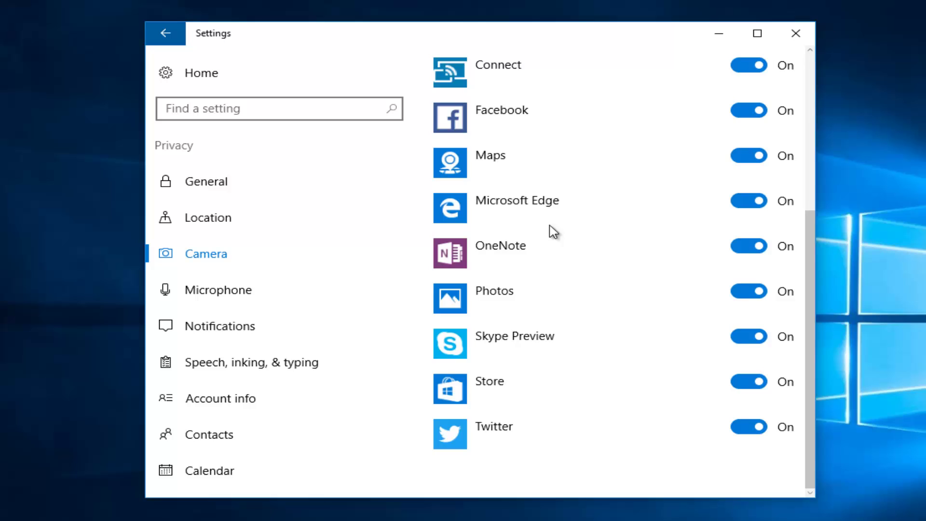
pyautogui.scroll(6, 552, 231)
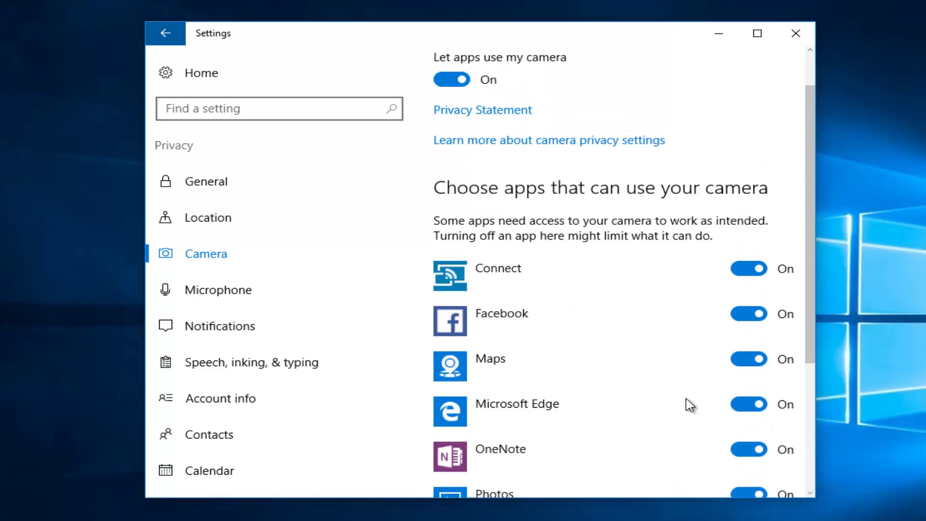
pyautogui.scroll(1, 685, 386)
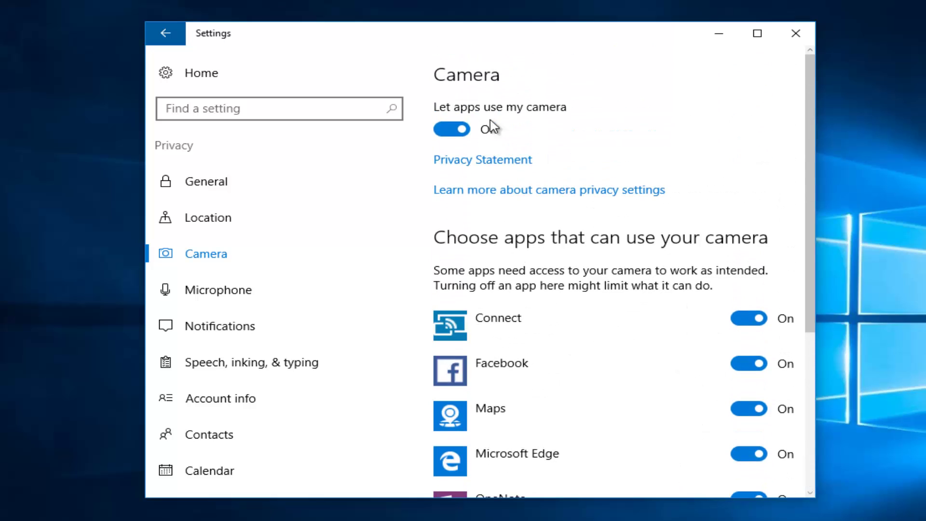
pyautogui.click(457, 136)
pyautogui.click(455, 134)
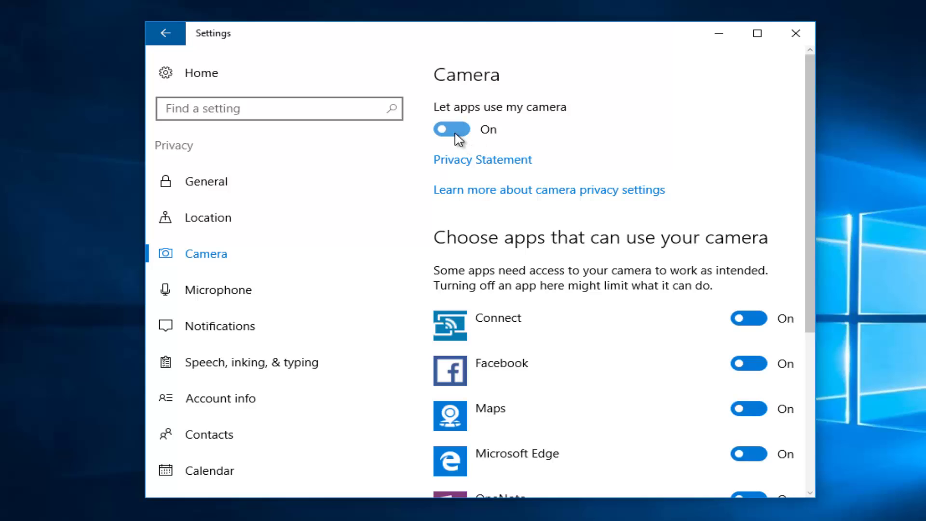
# Browse the Microphone, Notifications, Speech and Account info privacy pages
pyautogui.click(247, 302)
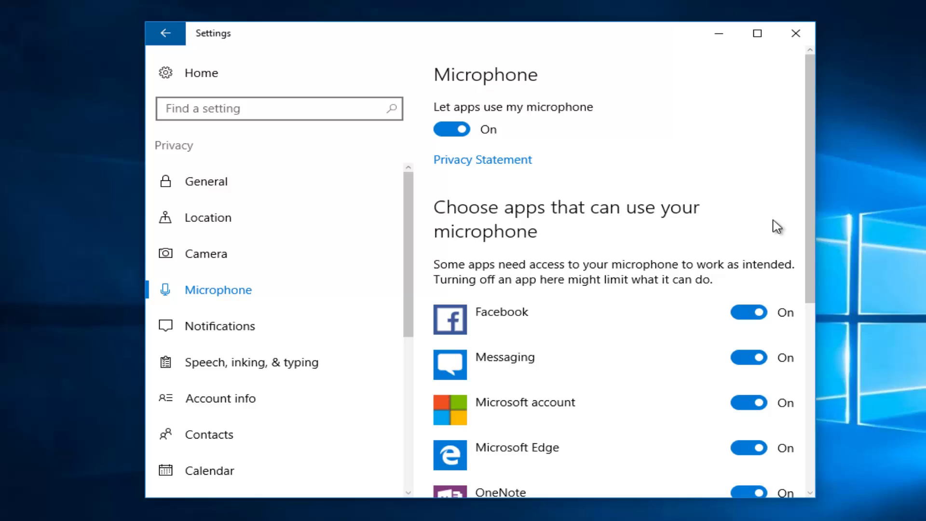
pyautogui.moveTo(808, 158); pyautogui.dragTo(781, 118)
pyautogui.click(198, 333)
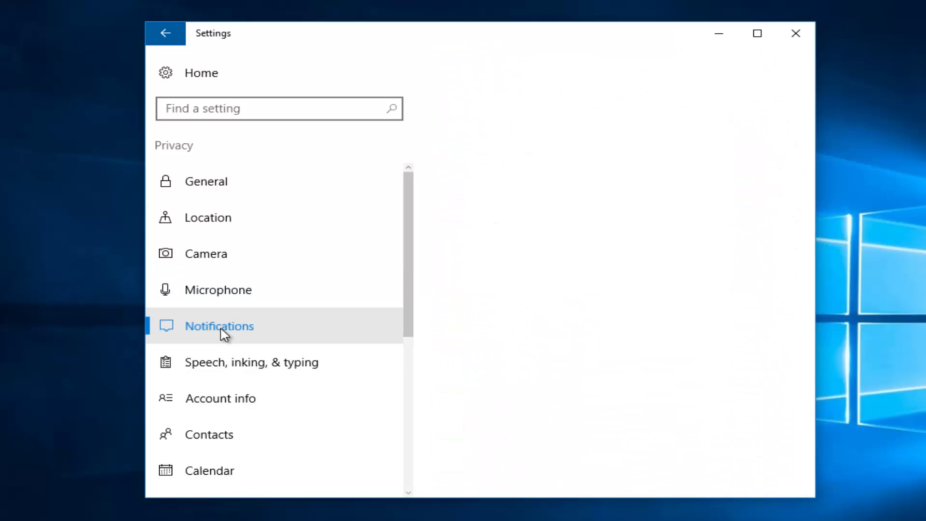
pyautogui.click(242, 373)
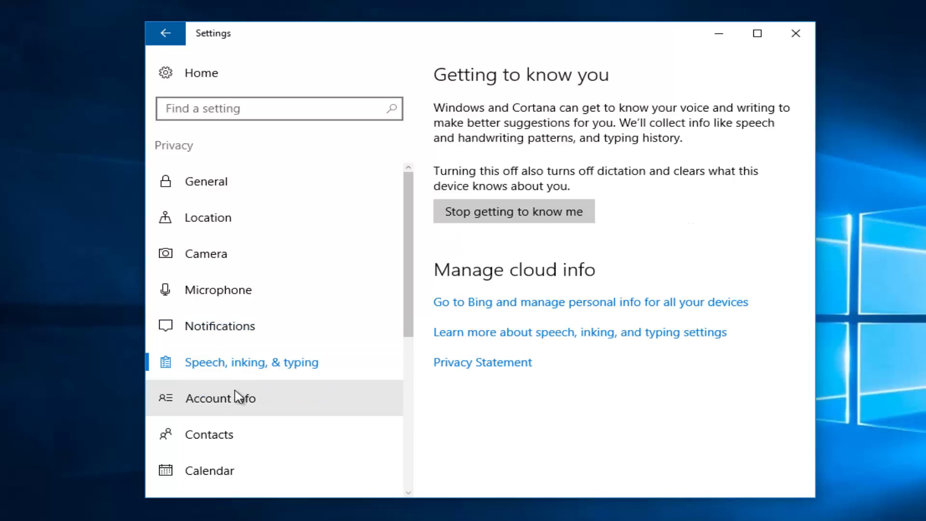
pyautogui.click(248, 402)
pyautogui.scroll(-2, 283, 335)
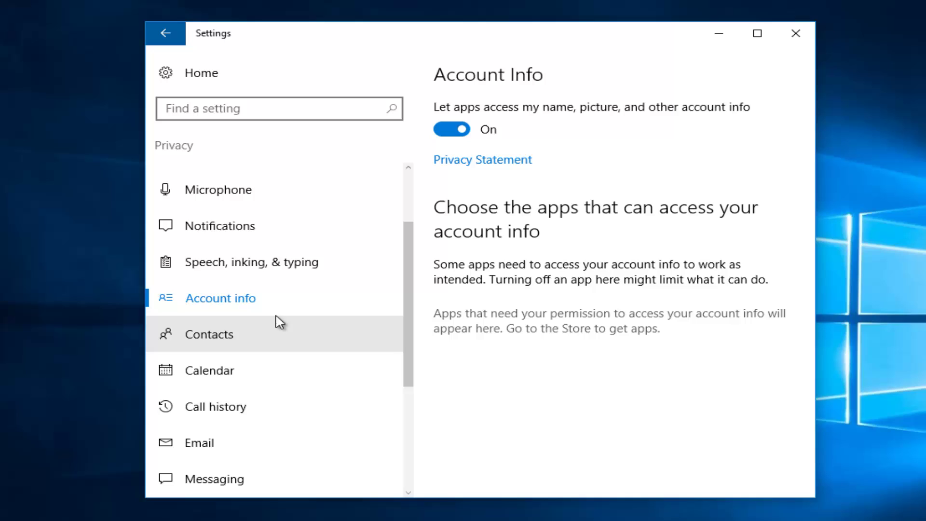
pyautogui.scroll(-2, 277, 319)
# Review which apps can access and send email
pyautogui.click(218, 347)
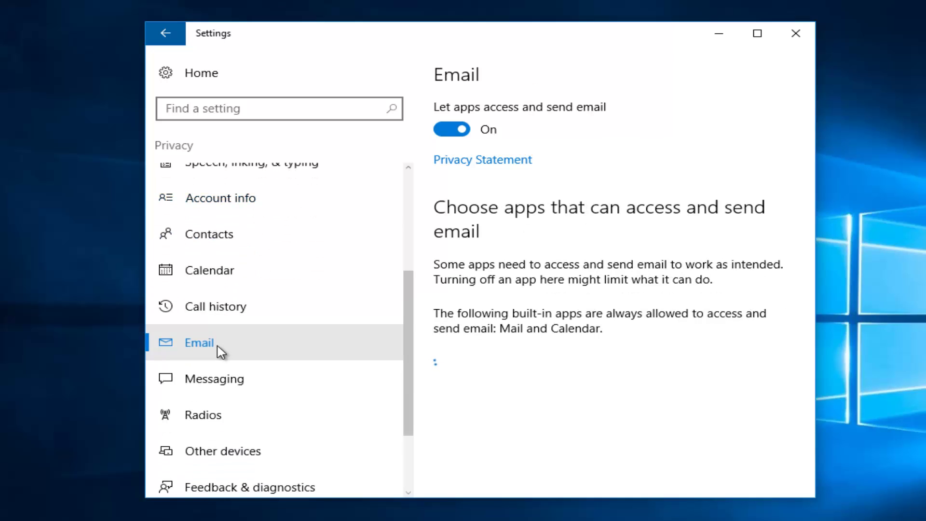
pyautogui.scroll(-2, 318, 338)
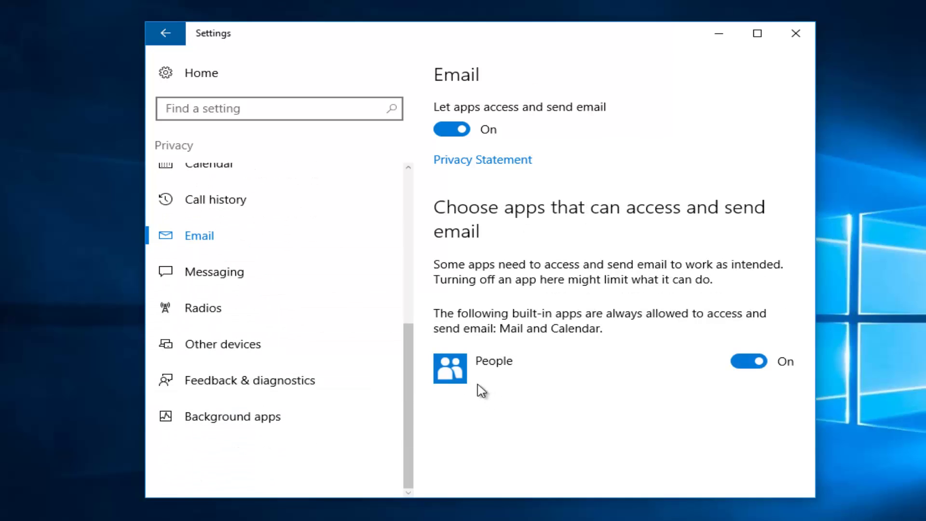
pyautogui.scroll(2, 276, 343)
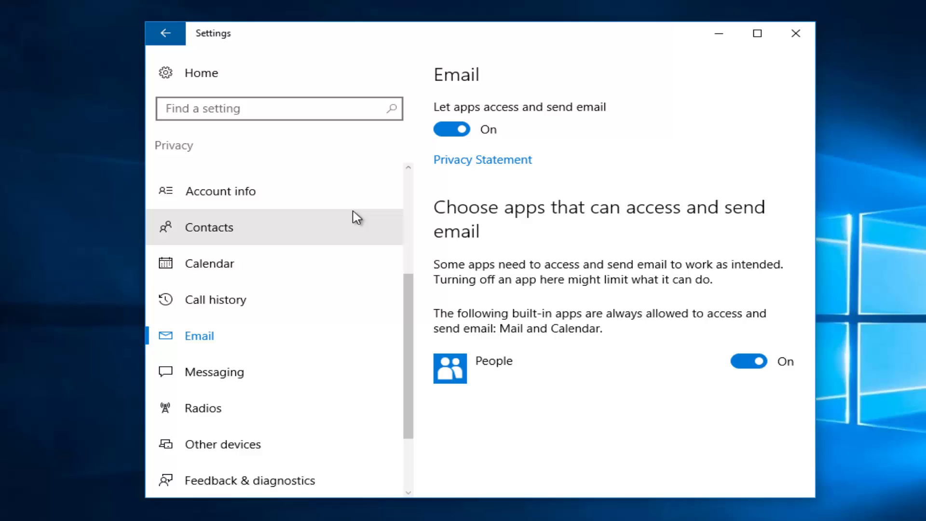
pyautogui.scroll(4, 331, 281)
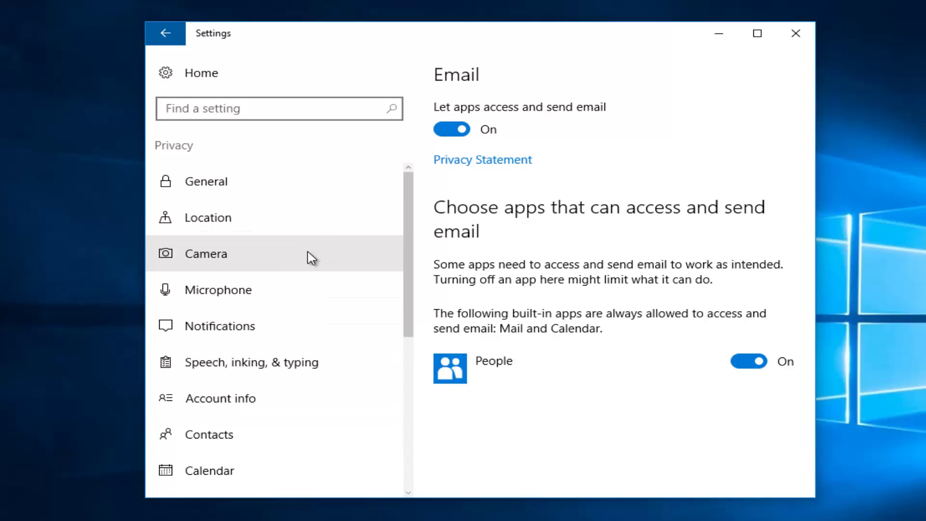
# Revisit the Location, Camera, Microphone and Notifications privacy pages
pyautogui.click(242, 226)
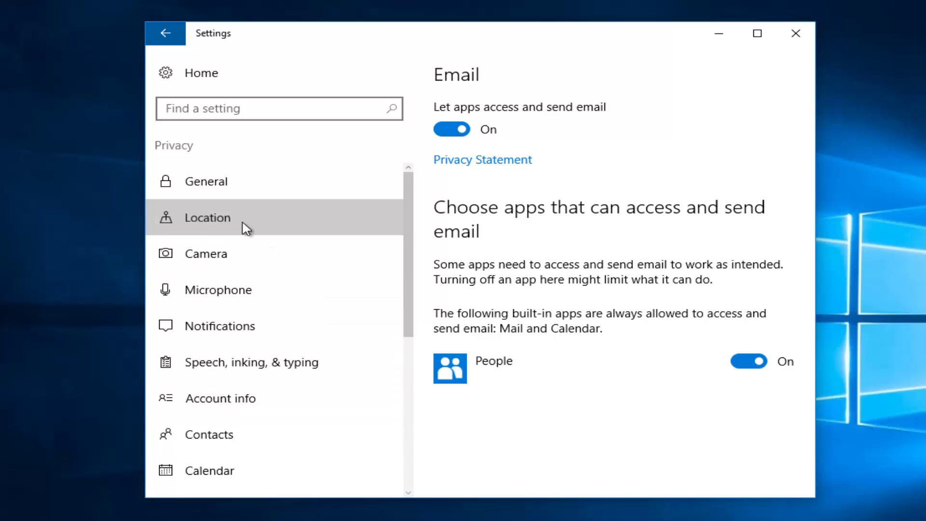
pyautogui.click(212, 266)
pyautogui.click(206, 299)
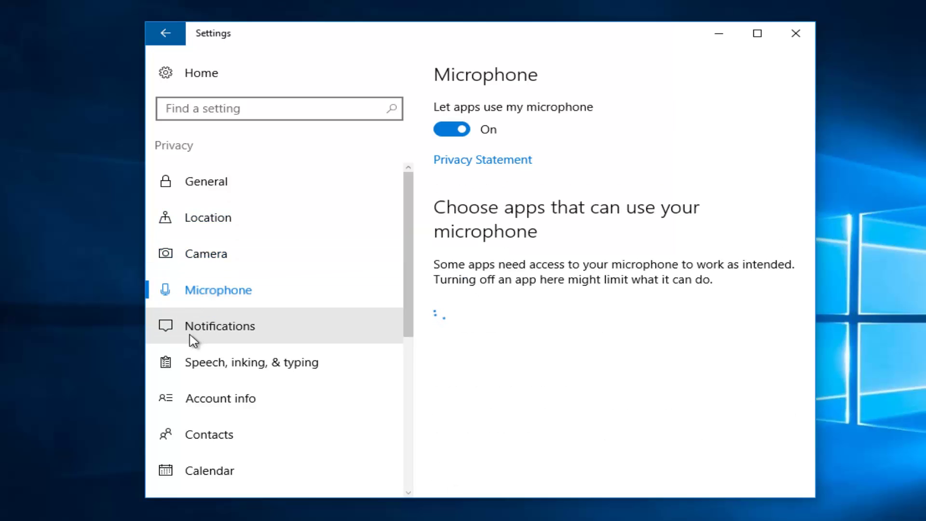
pyautogui.click(190, 336)
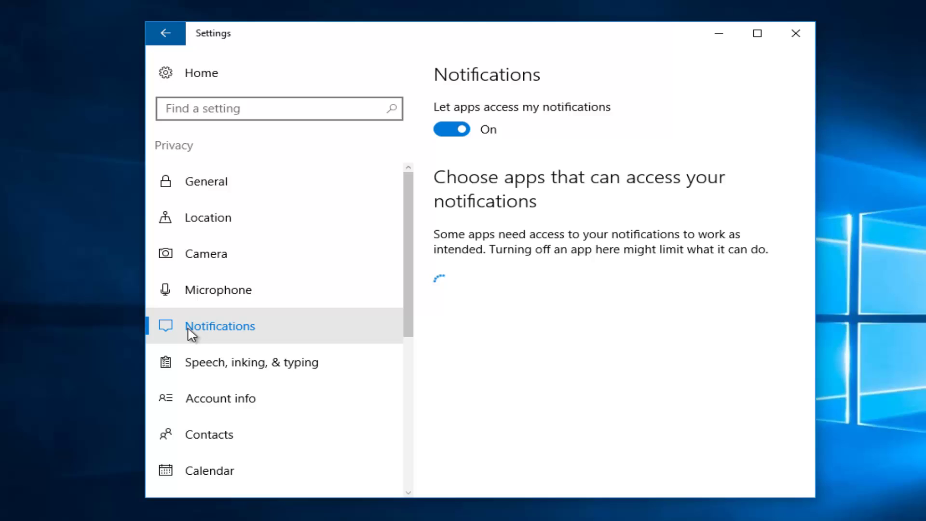